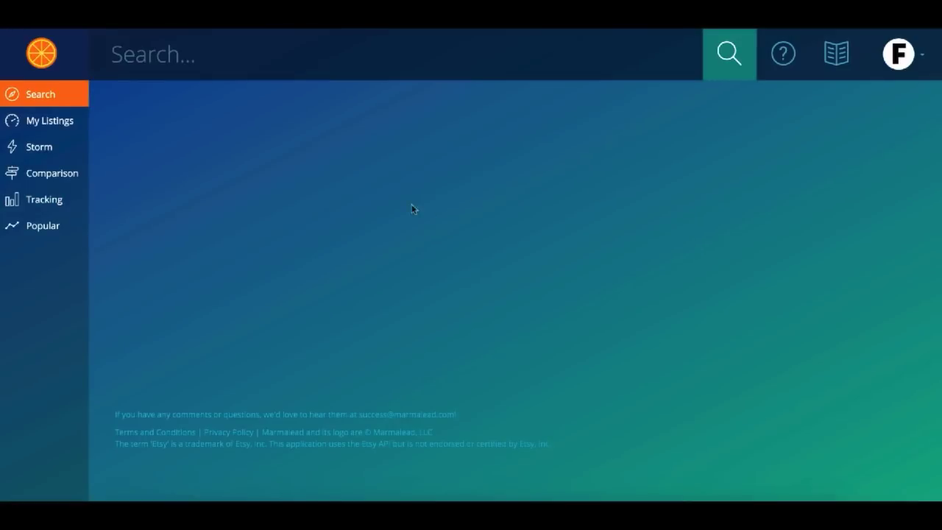
# Start a new Storm with the keyword "art print"
pyautogui.click(45, 153)
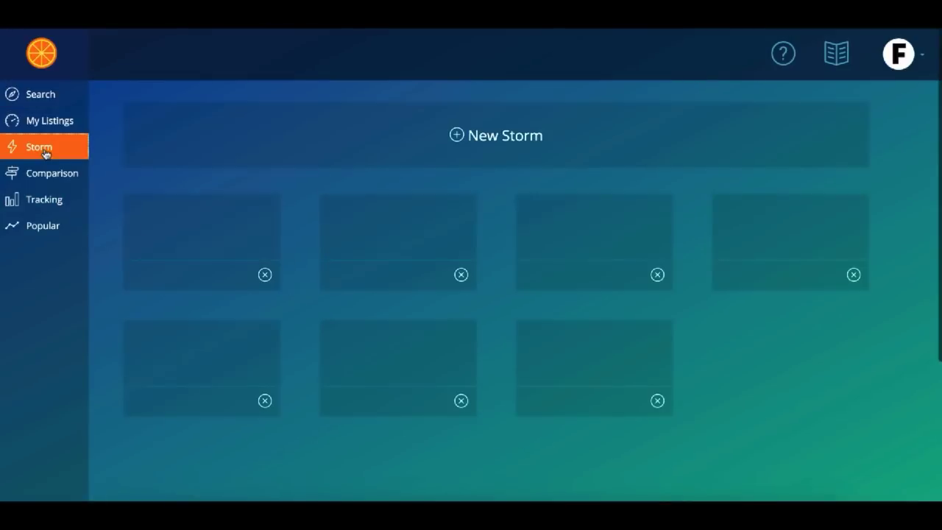
pyautogui.click(432, 154)
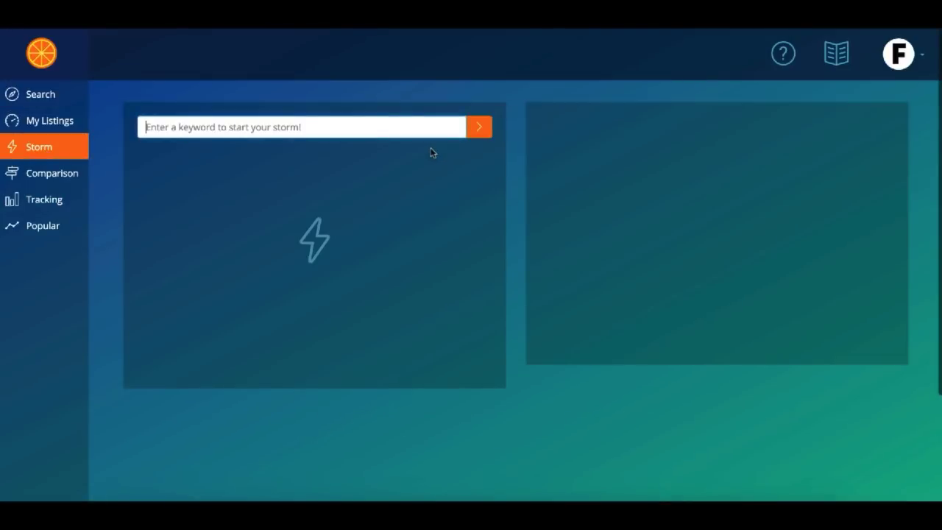
pyautogui.write('art a')
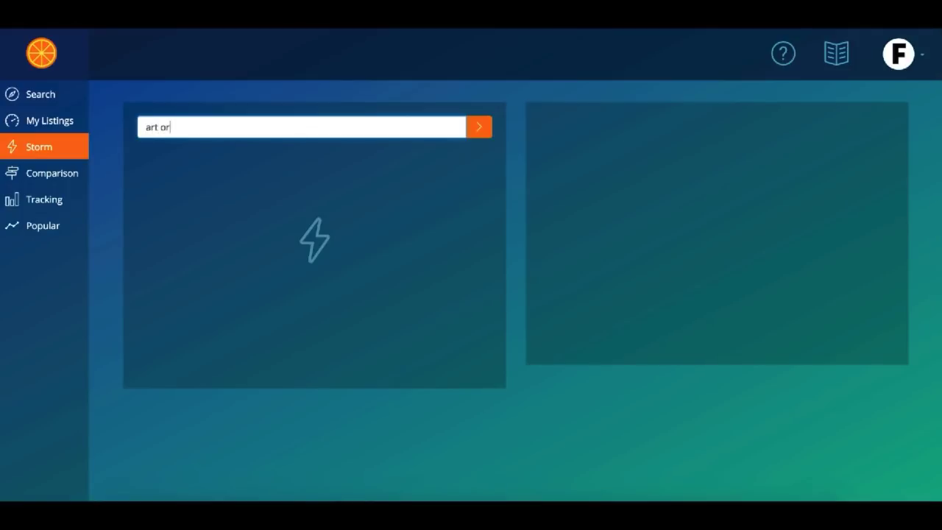
pyautogui.press('BackSpace')
pyautogui.write('print')
pyautogui.press('Return')
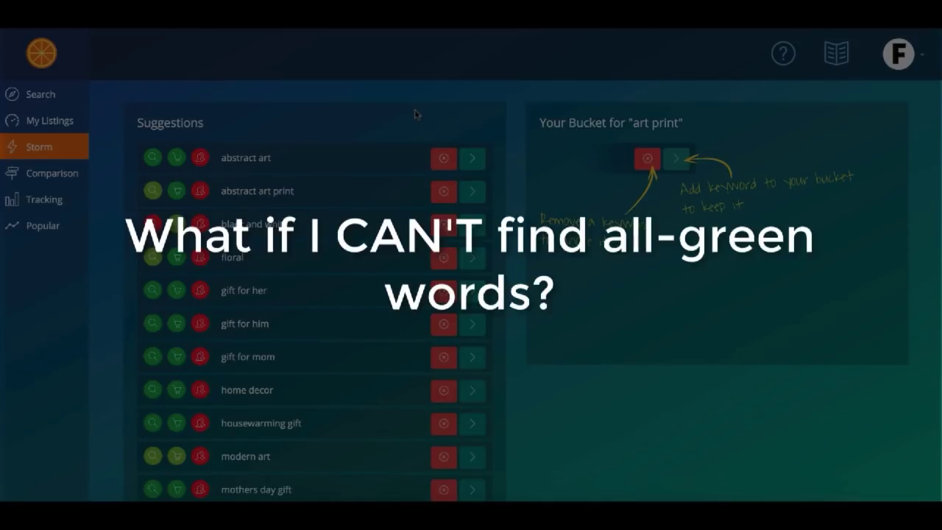
# Examine the search, engagement and competition ratings of all suggested keywords for "art print"
pyautogui.scroll(-1, 415, 109)
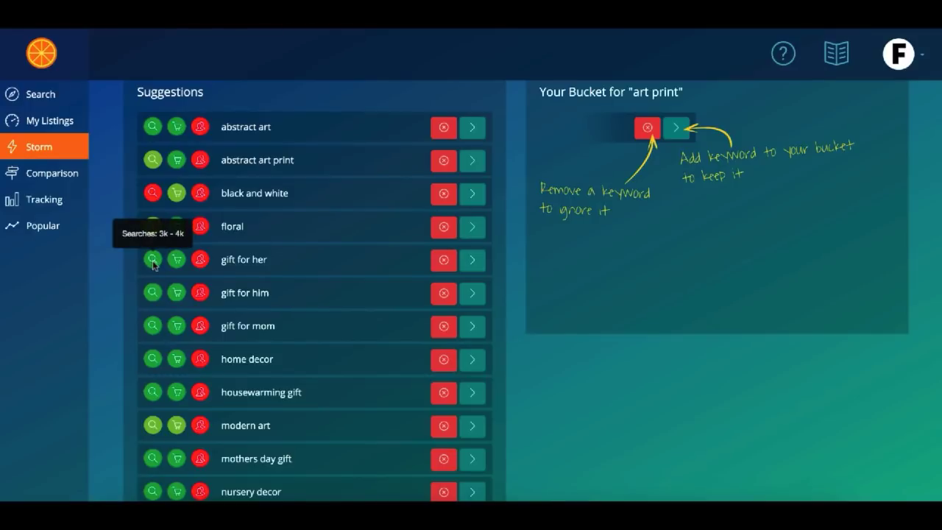
pyautogui.scroll(-3, 154, 300)
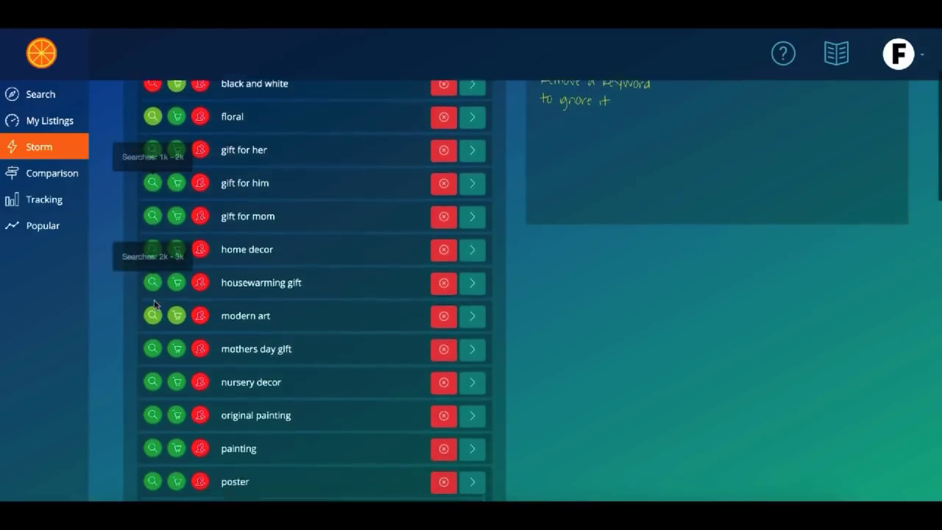
pyautogui.scroll(-3, 154, 304)
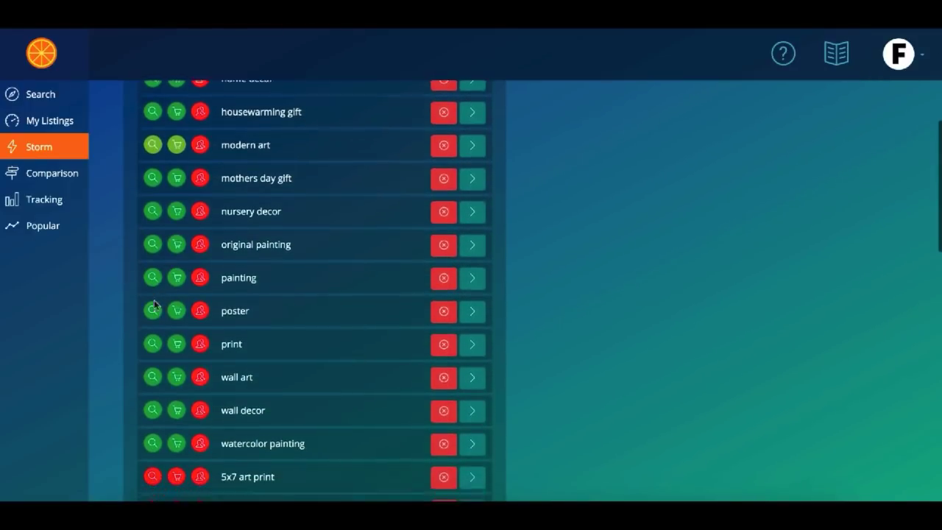
pyautogui.scroll(-5, 154, 303)
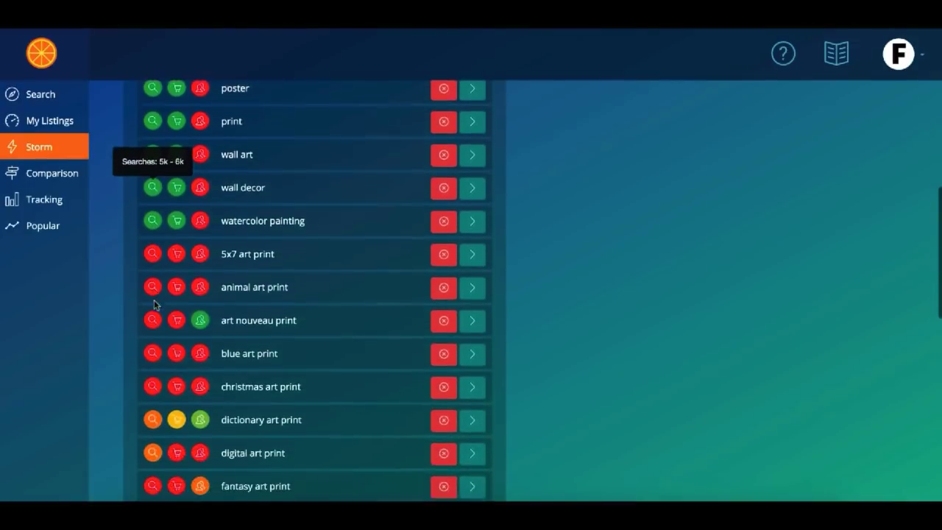
pyautogui.scroll(-5, 154, 303)
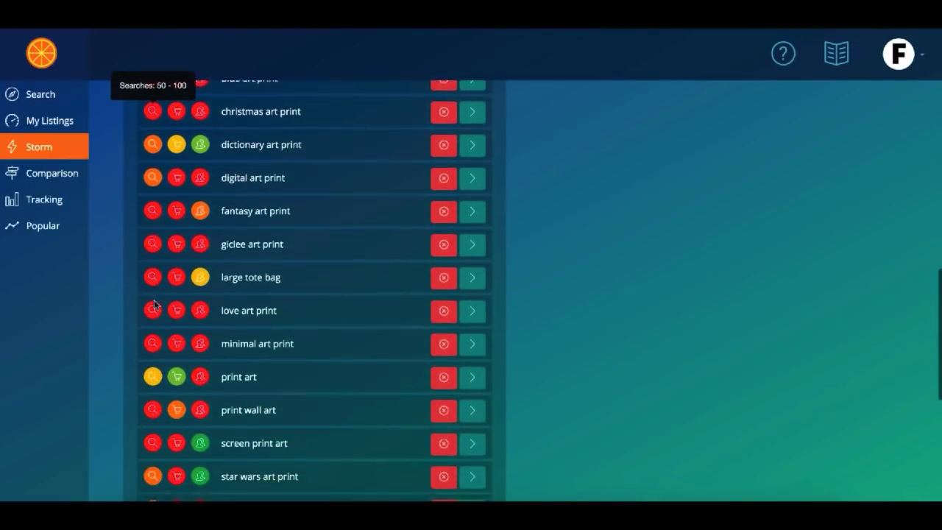
pyautogui.scroll(-2, 154, 303)
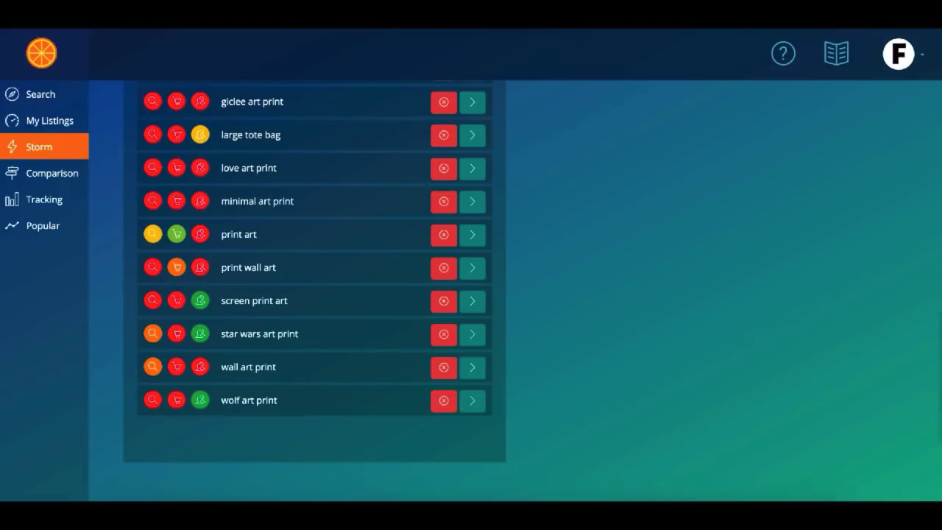
pyautogui.scroll(10, 553, 234)
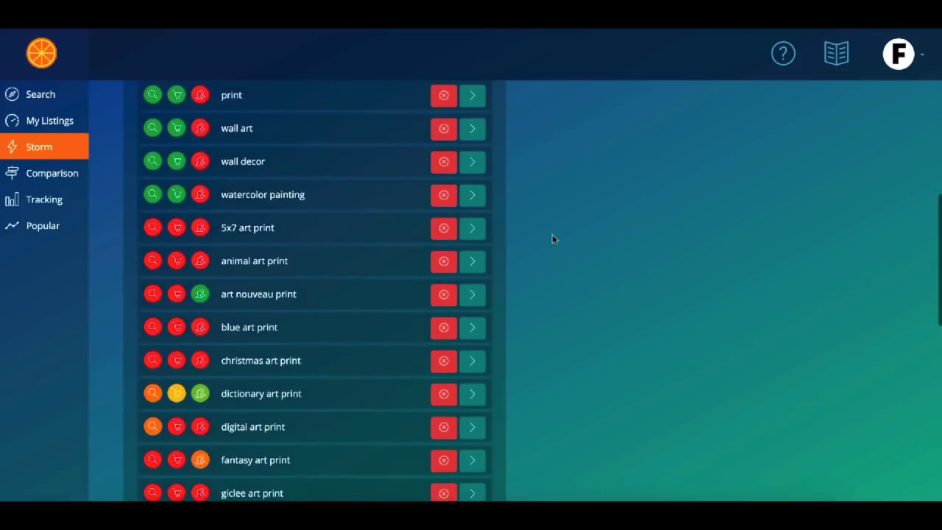
pyautogui.scroll(2, 552, 234)
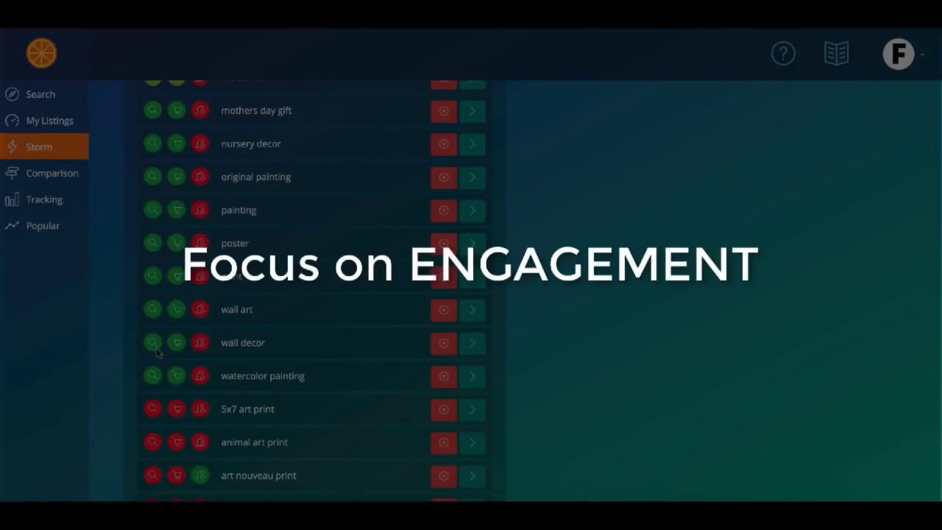
# Add the suggested keywords "wall decor", "wall art" and "poster" to the art print bucket
pyautogui.moveTo(157, 317)
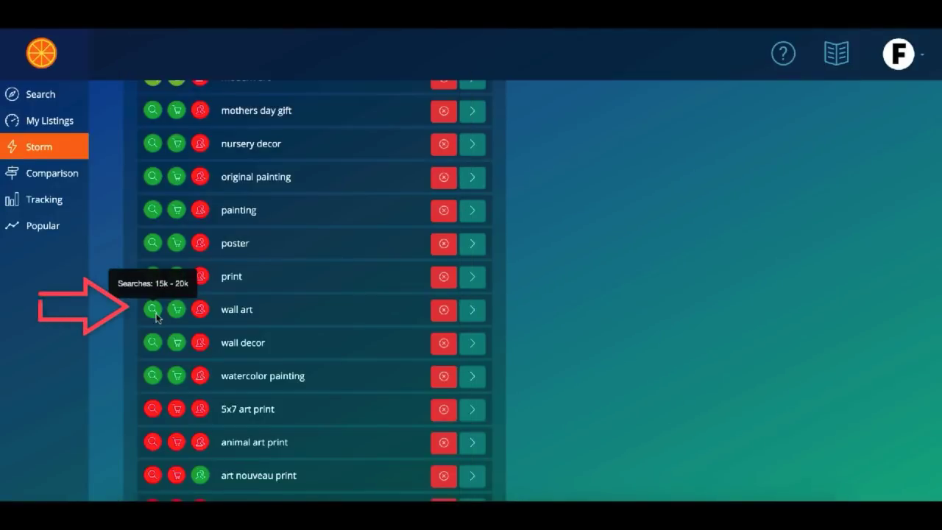
pyautogui.moveTo(154, 283)
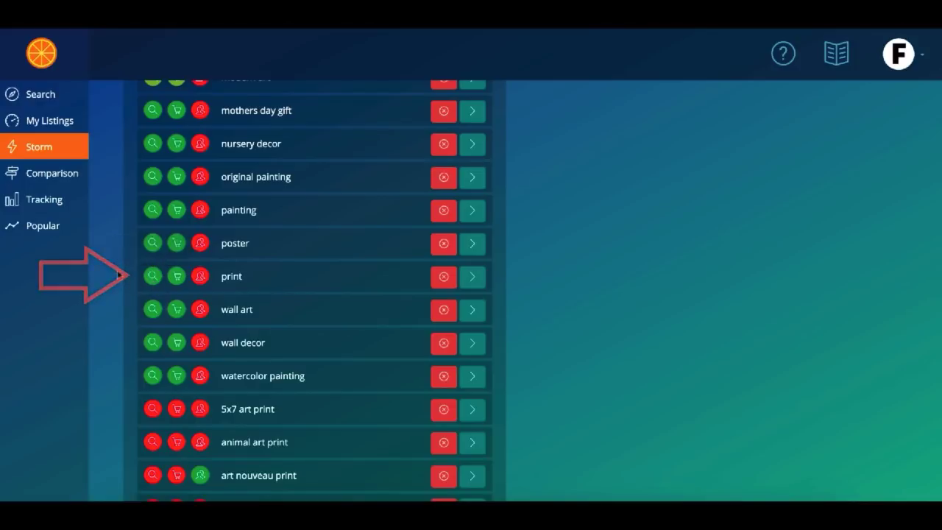
pyautogui.moveTo(152, 251)
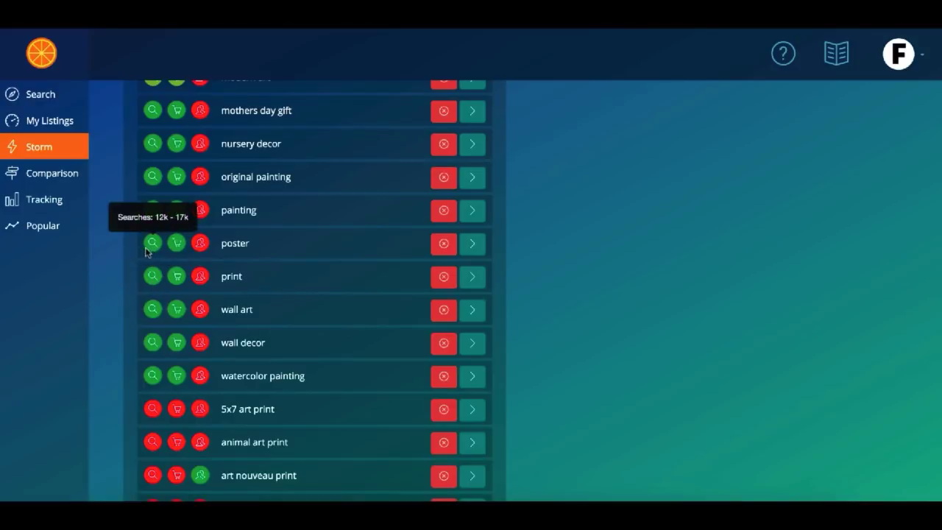
pyautogui.moveTo(156, 215)
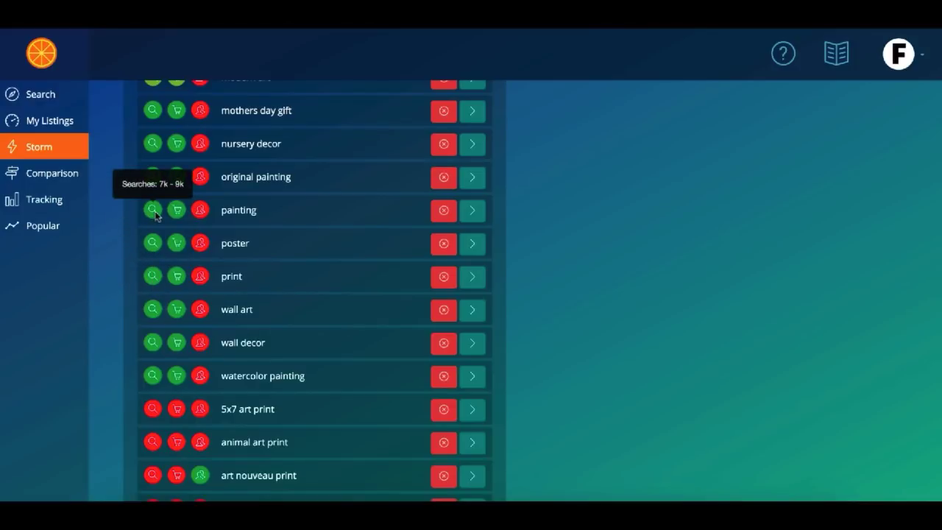
pyautogui.moveTo(155, 182)
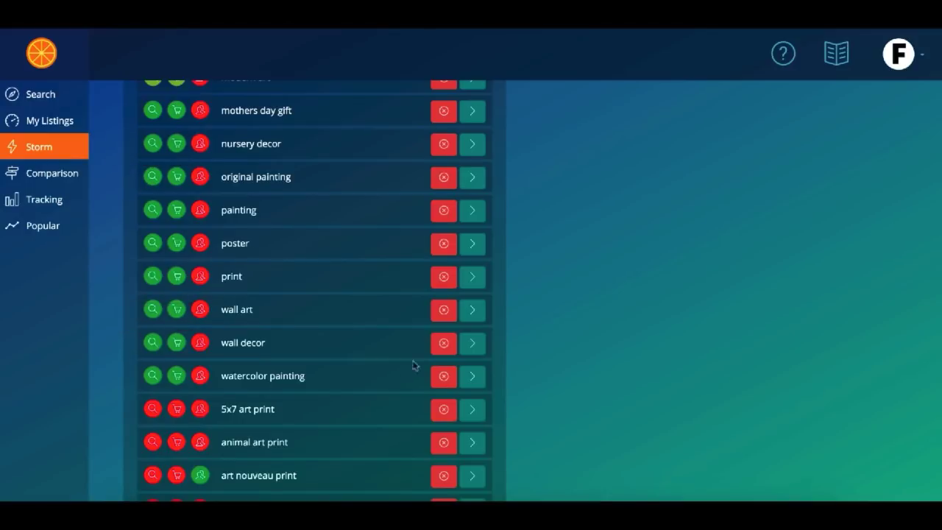
pyautogui.click(468, 353)
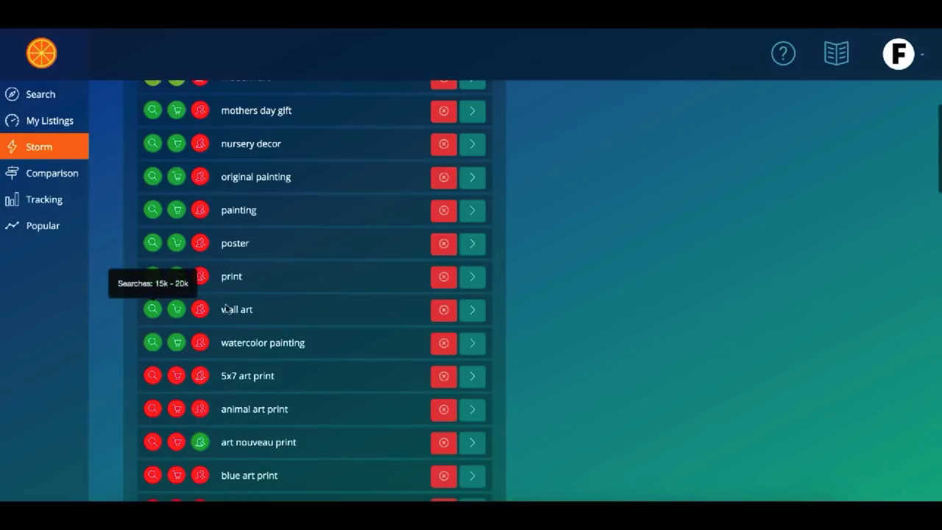
pyautogui.click(477, 310)
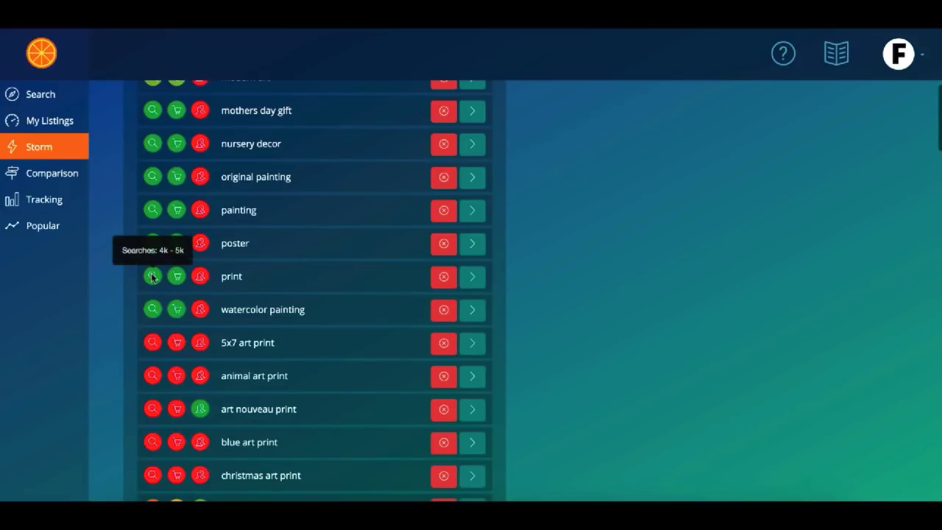
pyautogui.click(472, 251)
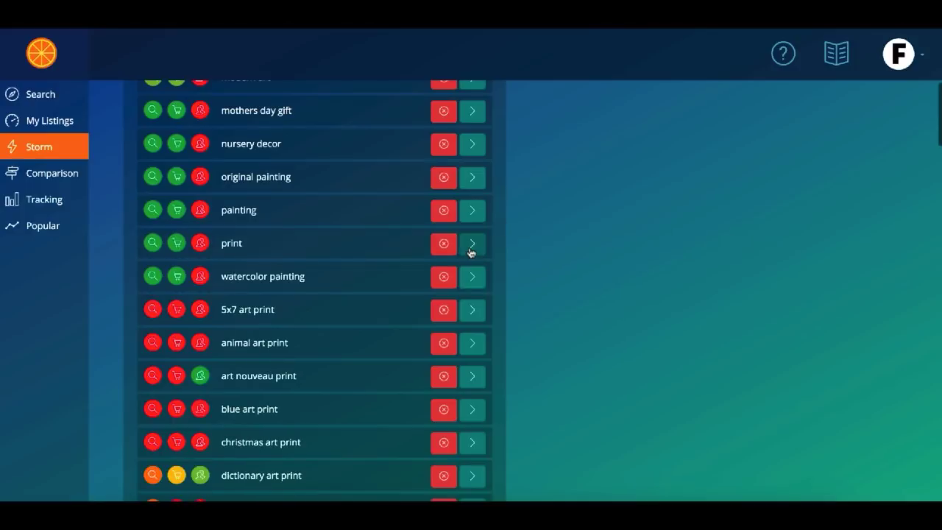
# Review the keywords collected in the art print bucket and check their search volumes
pyautogui.scroll(10, 696, 147)
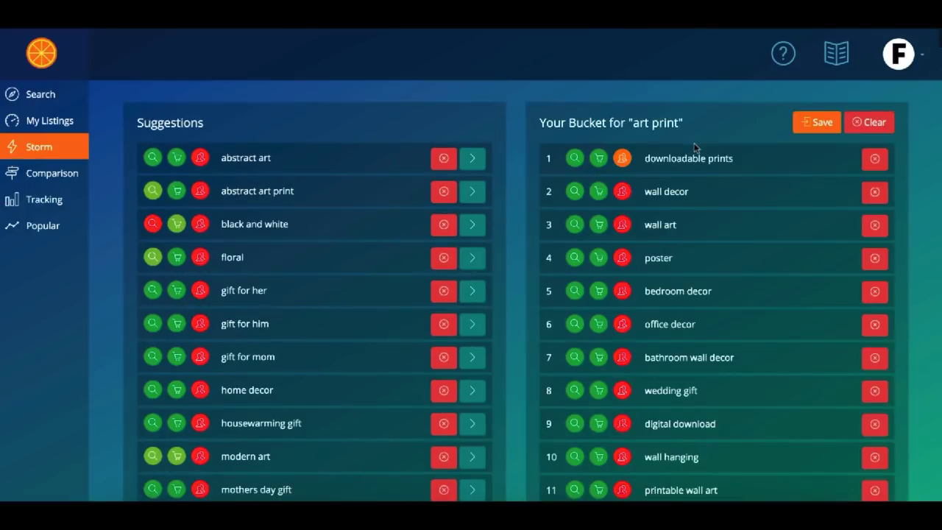
pyautogui.scroll(-1, 698, 148)
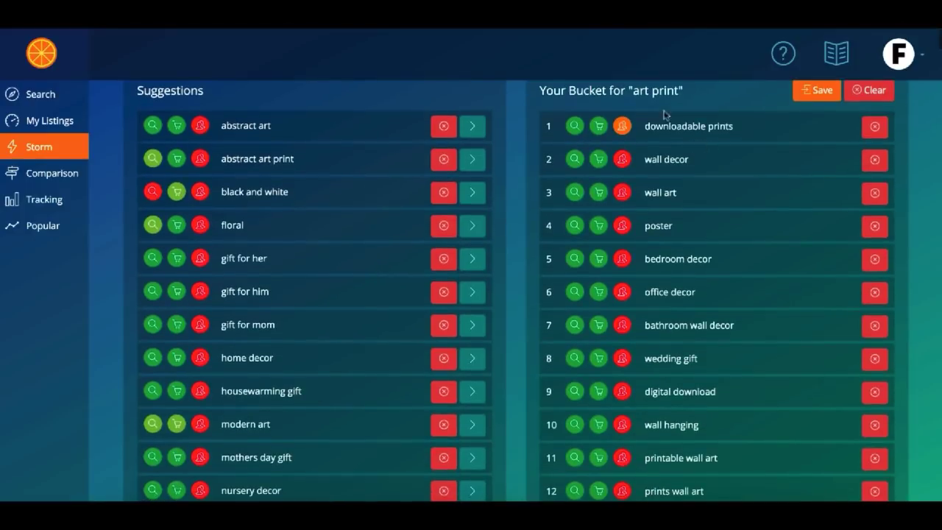
pyautogui.scroll(-3, 679, 285)
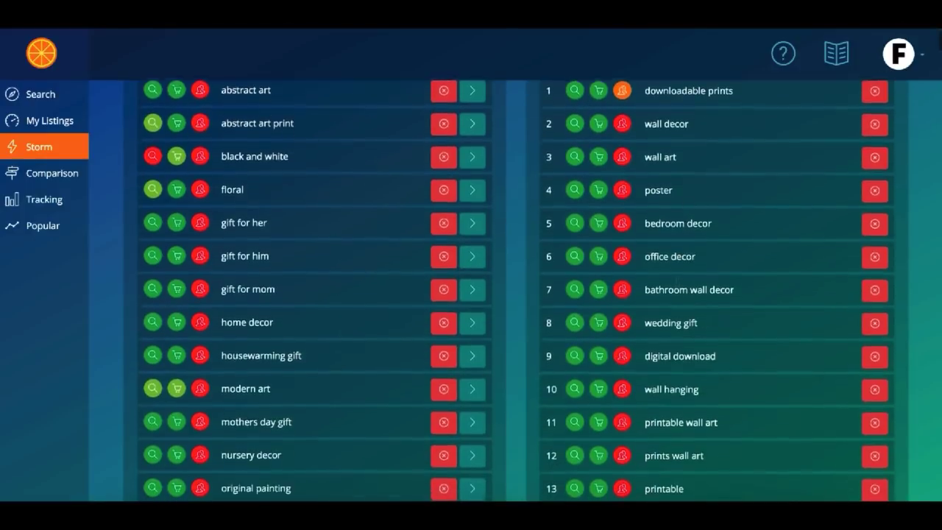
pyautogui.scroll(-2, 677, 279)
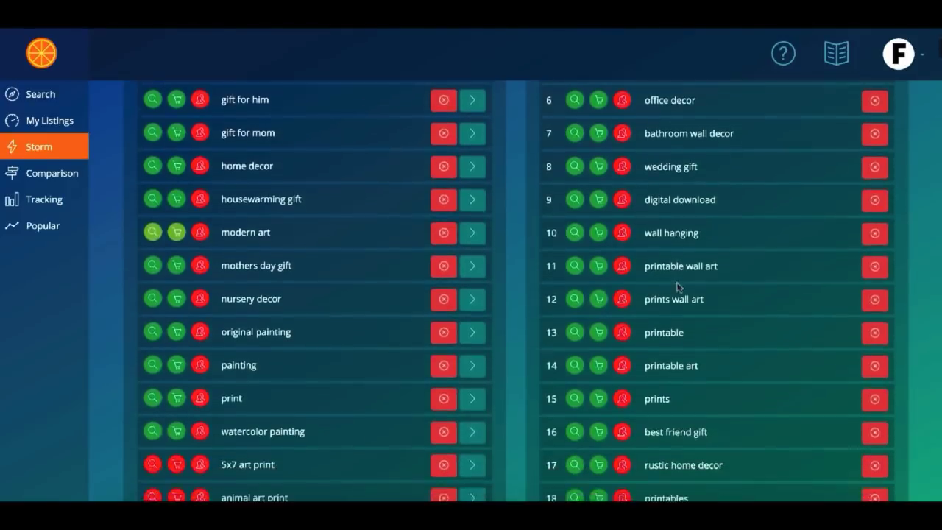
pyautogui.click(52, 173)
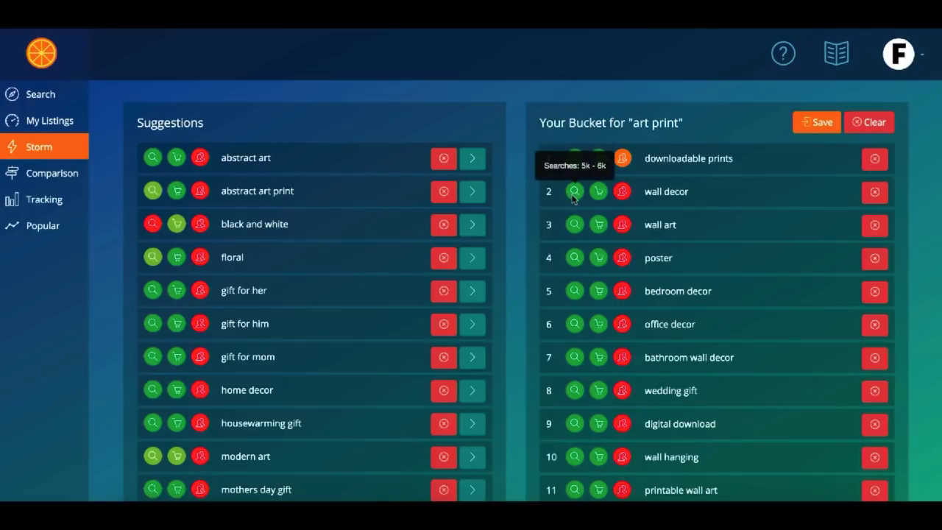
pyautogui.moveTo(570, 231)
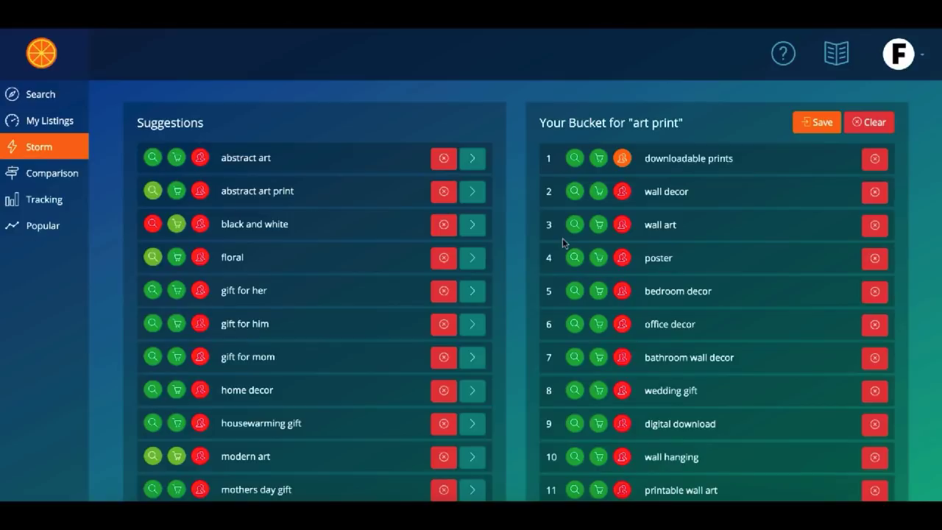
pyautogui.moveTo(576, 361)
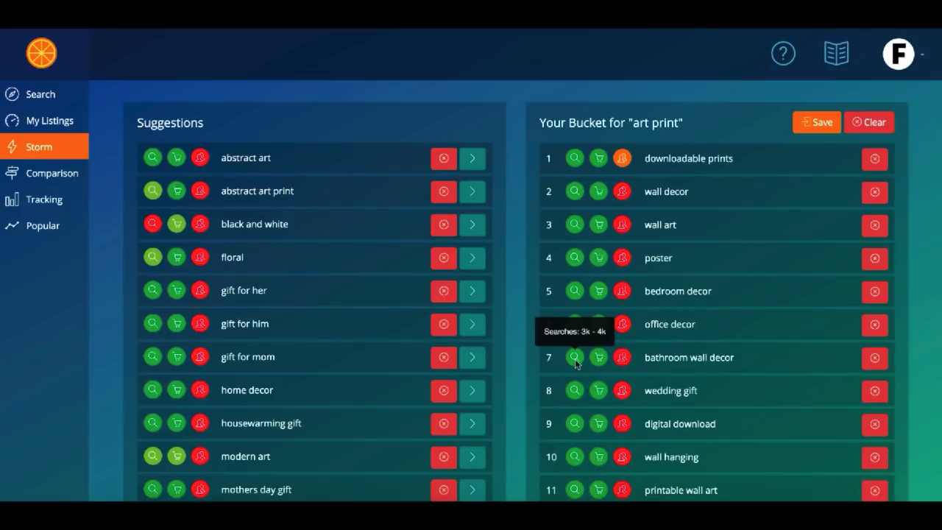
# Copy "wall decor", "bathroom wall decor", "poster" and "printable" from the bucket into the four keyword slots of the Comparison tool
pyautogui.moveTo(709, 184); pyautogui.dragTo(644, 192)
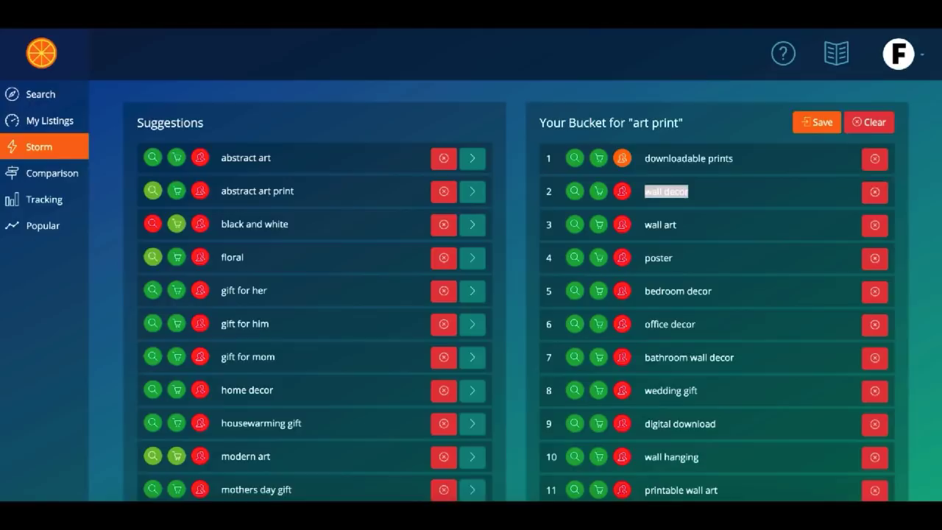
pyautogui.moveTo(735, 358); pyautogui.dragTo(645, 359)
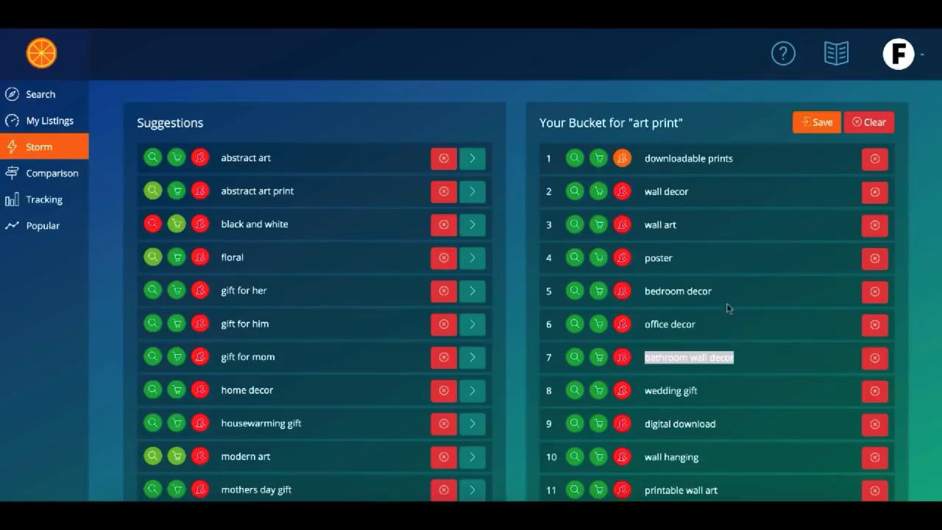
pyautogui.moveTo(672, 259); pyautogui.dragTo(648, 258)
pyautogui.moveTo(647, 259); pyautogui.dragTo(645, 258)
pyautogui.scroll(-3, 574, 227)
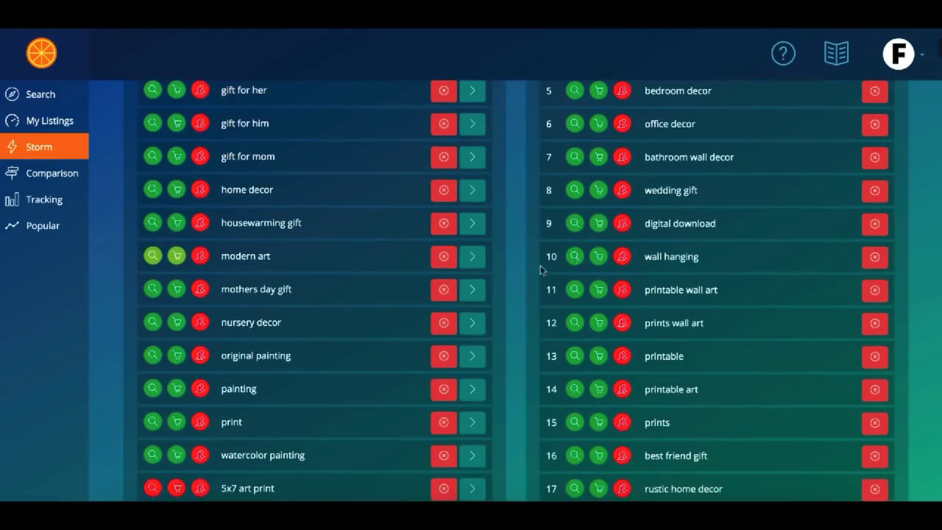
pyautogui.scroll(-5, 574, 226)
pyautogui.scroll(3, 579, 346)
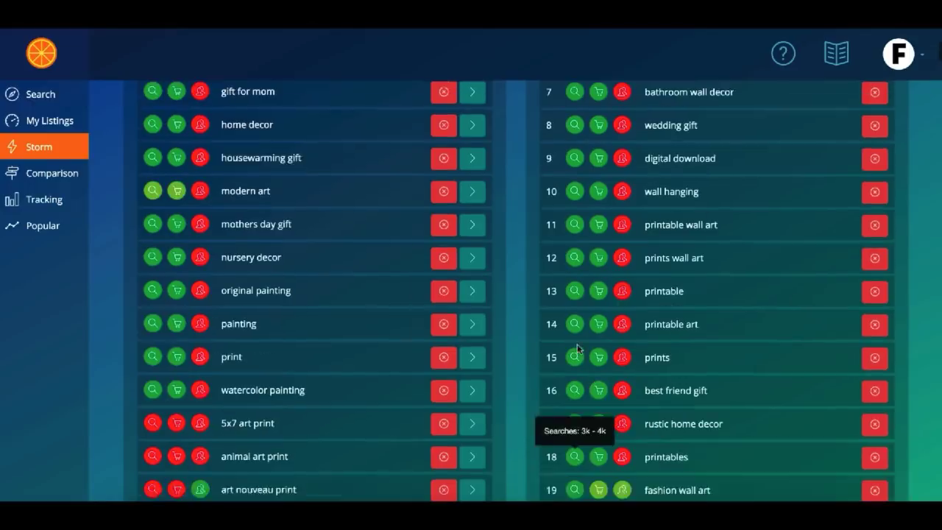
pyautogui.moveTo(691, 307); pyautogui.dragTo(646, 302)
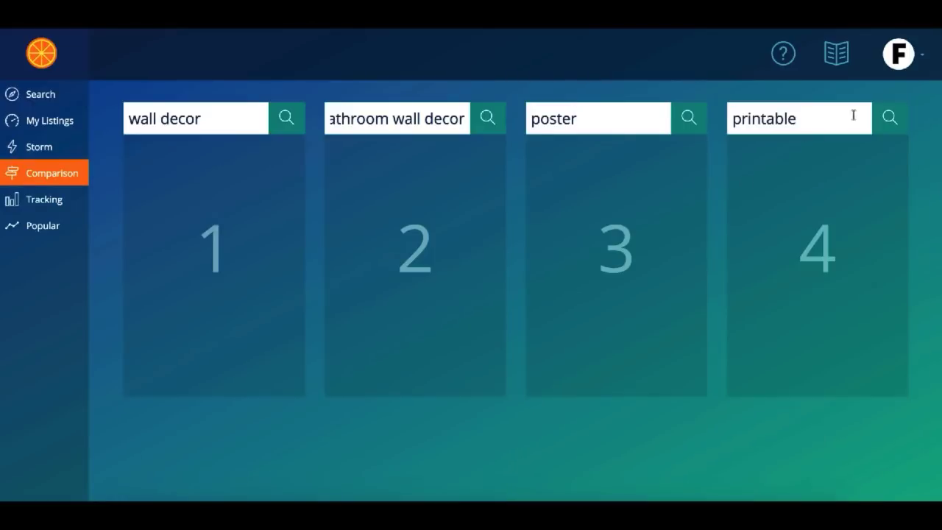
# Run the comparison for all four keywords and review their searches, engagement, competition and price ranges
pyautogui.click(890, 117)
pyautogui.click(689, 117)
pyautogui.click(487, 118)
pyautogui.click(286, 118)
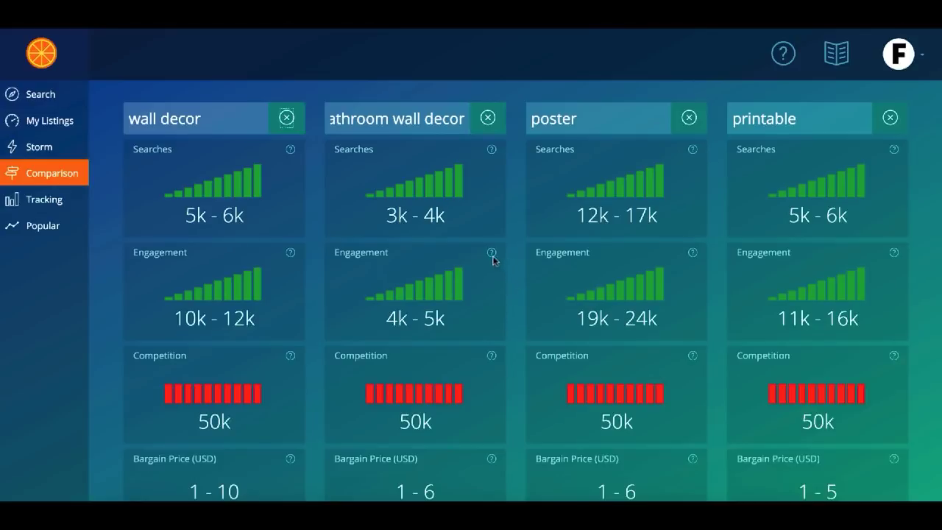
pyautogui.moveTo(492, 256)
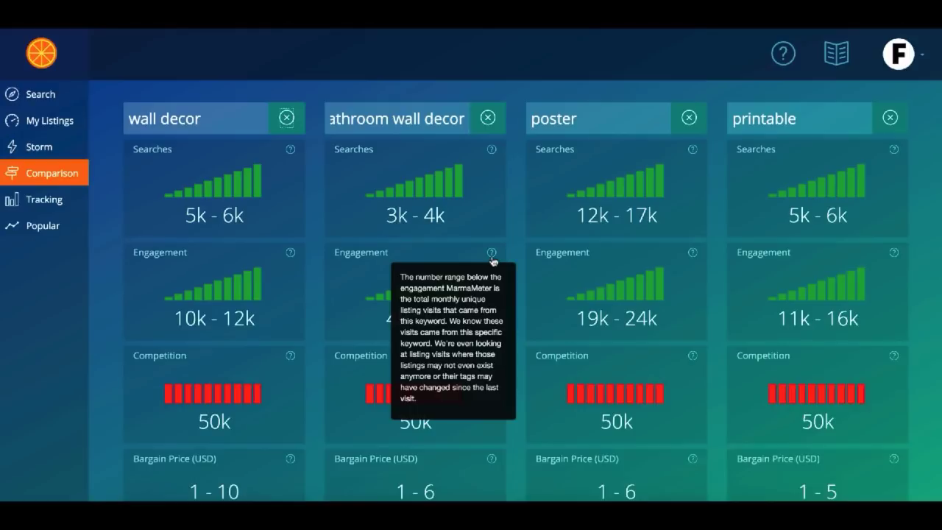
pyautogui.scroll(-3, 501, 316)
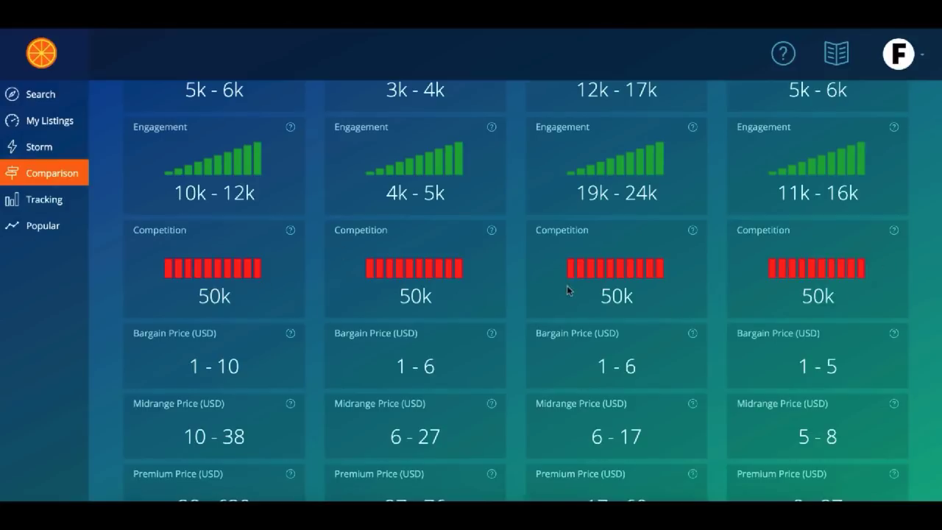
# Compare the four keywords' competition, price ranges, average renewal and top tags, and read the explanation of the Average Renewal metric
pyautogui.scroll(-1, 932, 228)
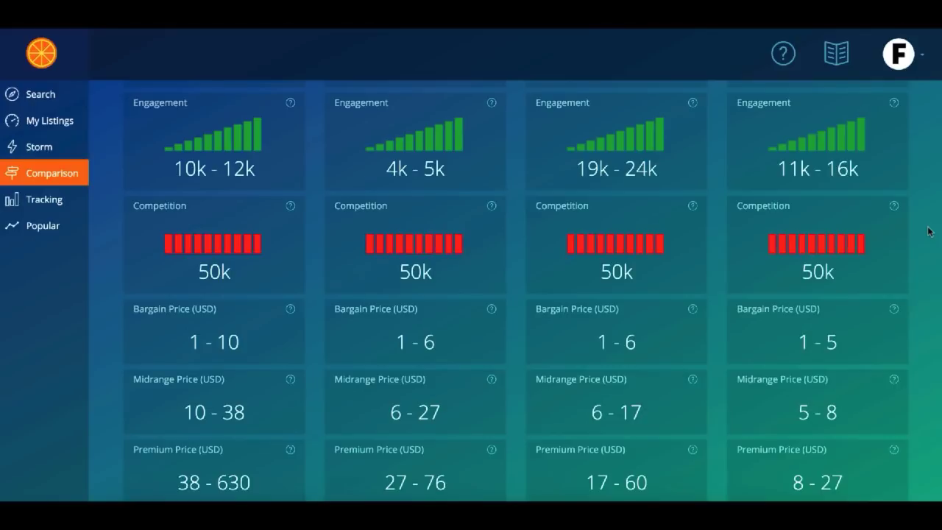
pyautogui.scroll(3, 929, 231)
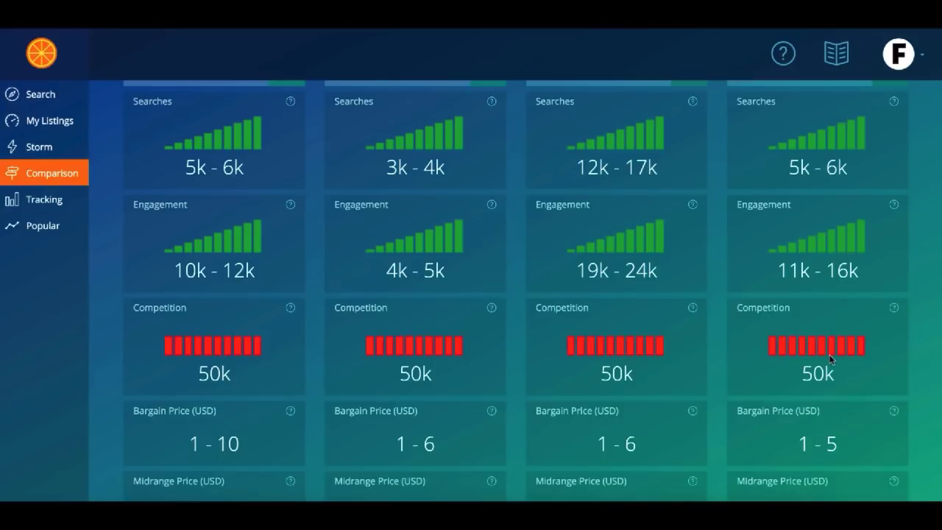
pyautogui.scroll(-3, 898, 252)
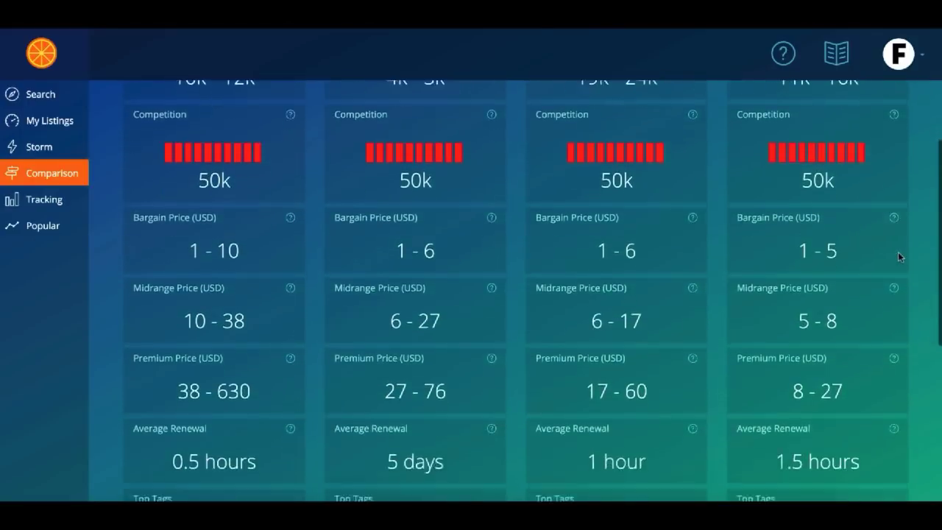
pyautogui.scroll(-1, 897, 252)
pyautogui.scroll(-1, 915, 219)
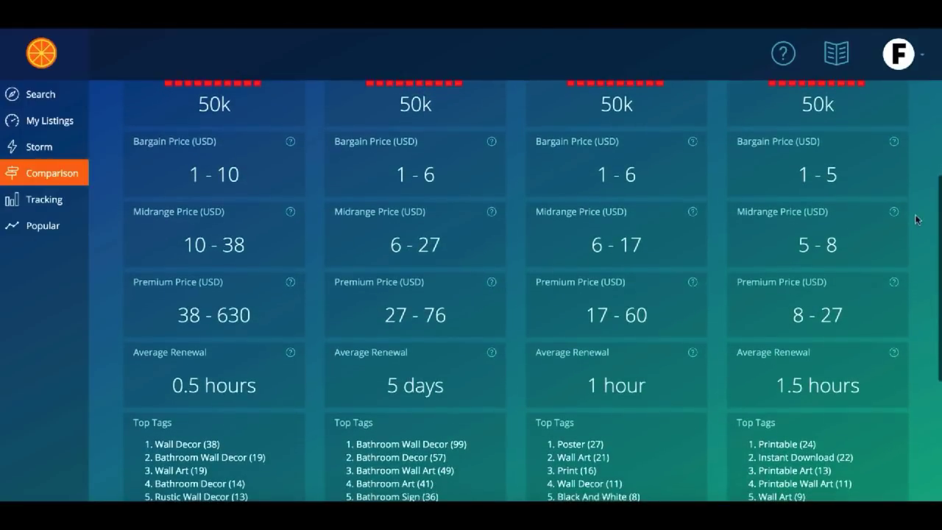
pyautogui.scroll(-1, 928, 206)
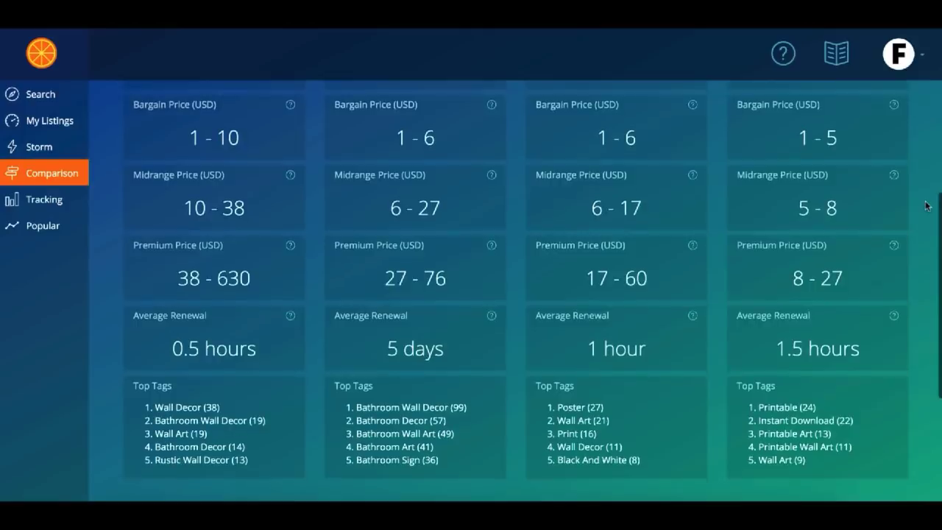
pyautogui.scroll(-1, 929, 206)
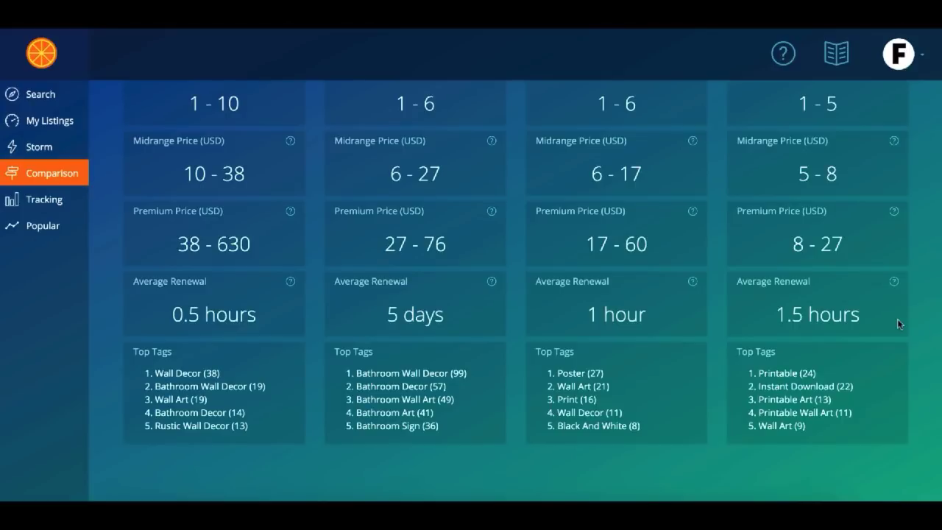
pyautogui.moveTo(895, 288)
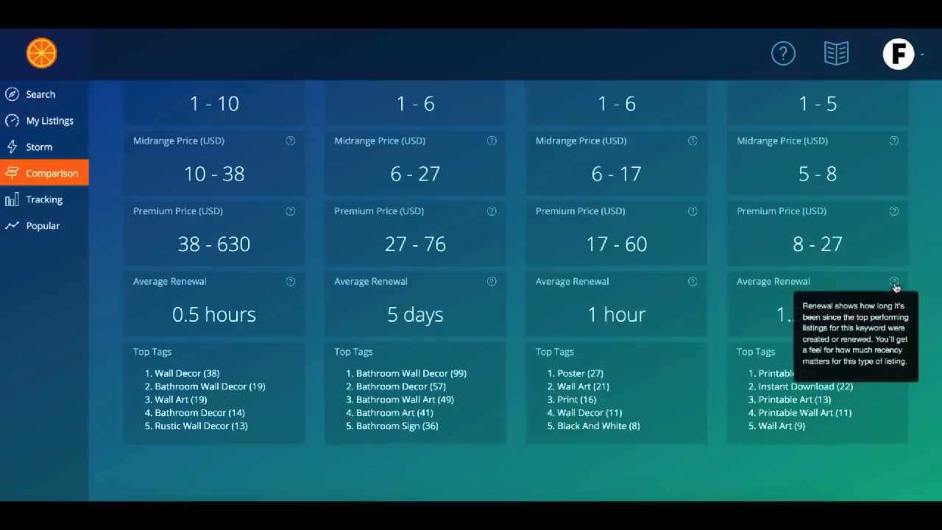
pyautogui.scroll(-1, 895, 286)
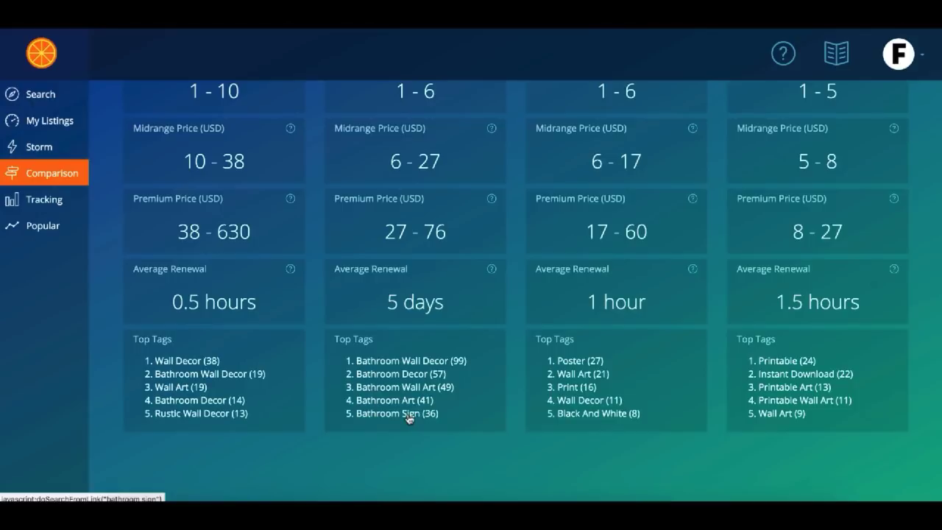
pyautogui.scroll(4, 931, 177)
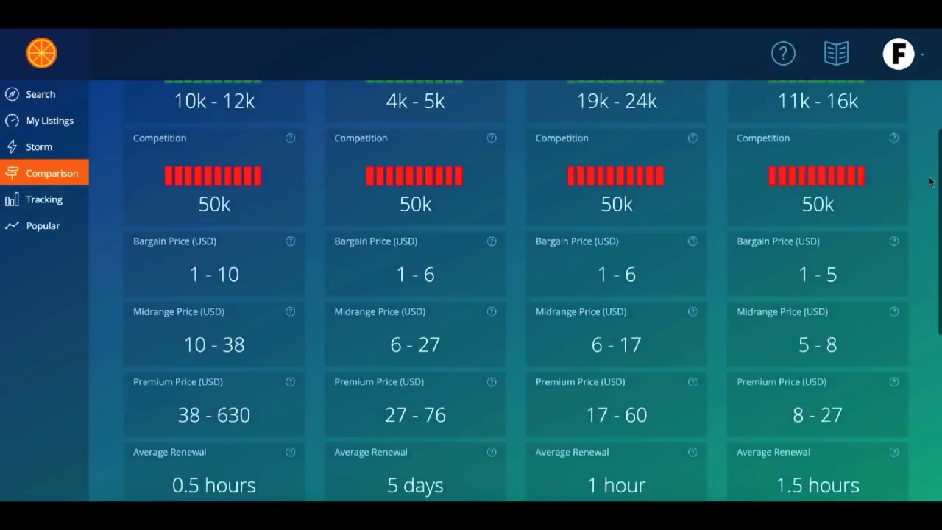
pyautogui.scroll(2, 929, 181)
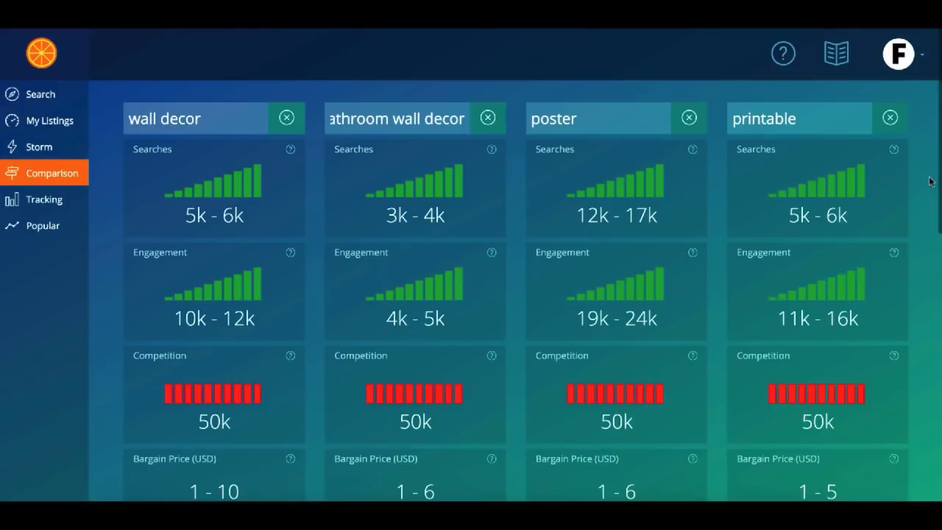